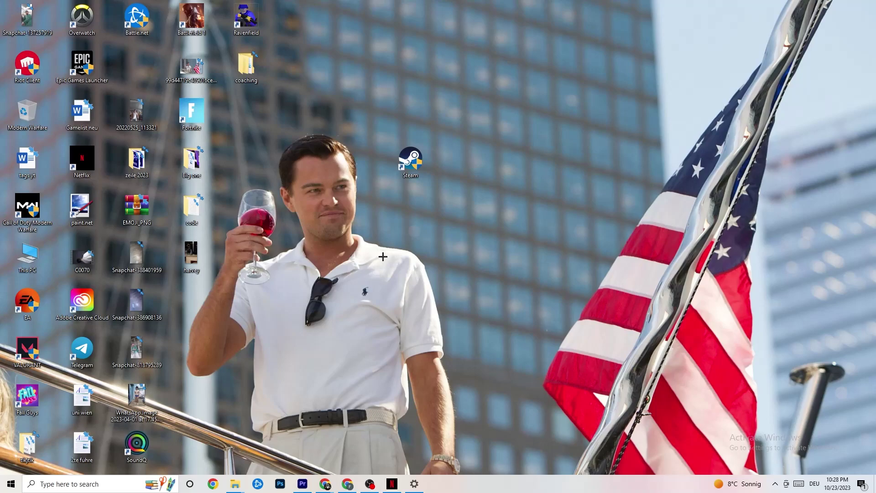
Launch Task Manager from the taskbar menu and maximize it on the Processes tab
{"action": "right_click", "coordinate": [487, 489]}
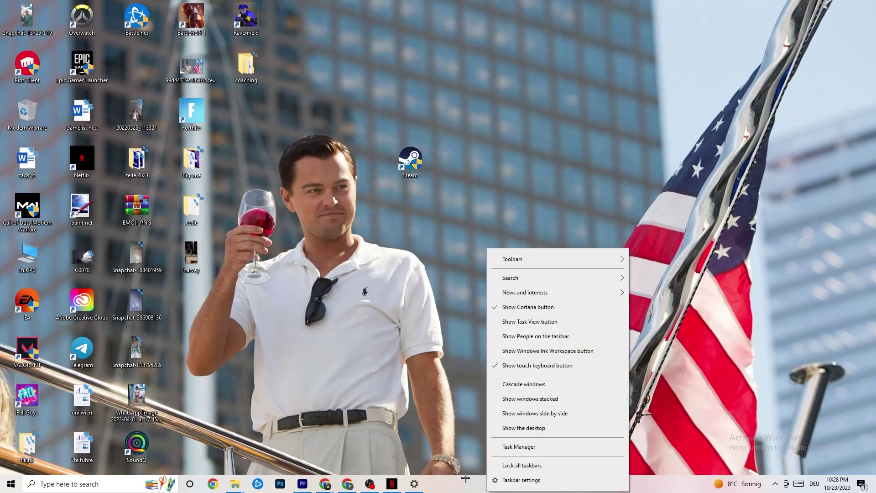
{"action": "left_click", "coordinate": [524, 447]}
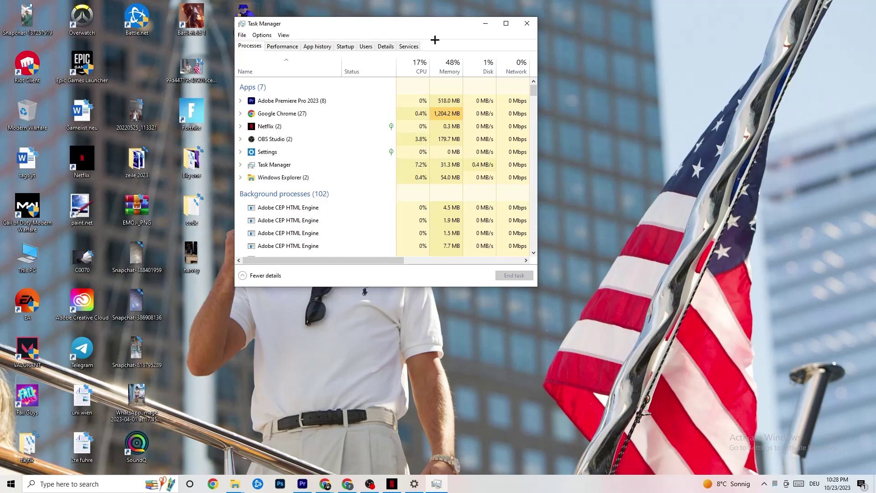
{"action": "left_click", "coordinate": [506, 23]}
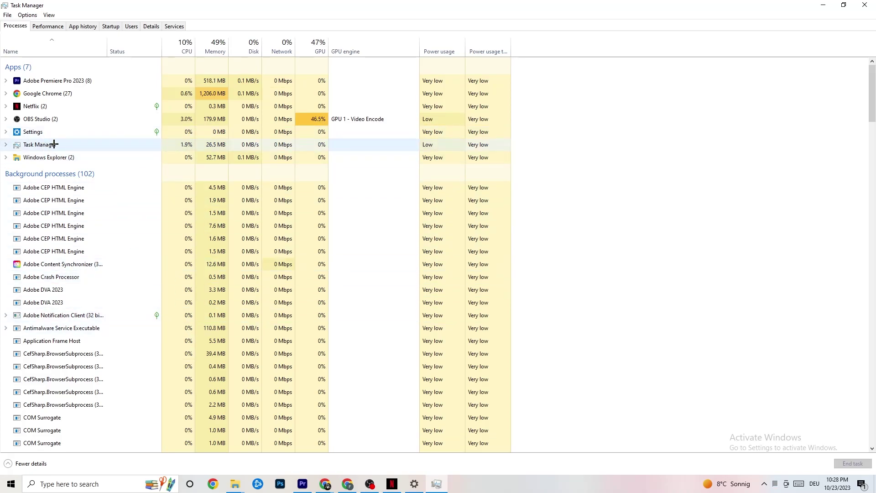
Leave the Google Chrome process running and show the Details tab with PID, status and user name
{"action": "right_click", "coordinate": [65, 93]}
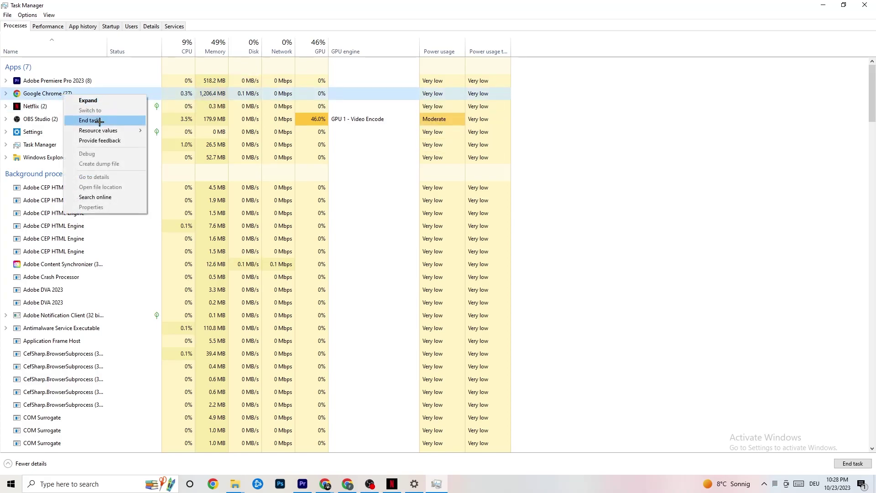
{"action": "left_click", "coordinate": [627, 109]}
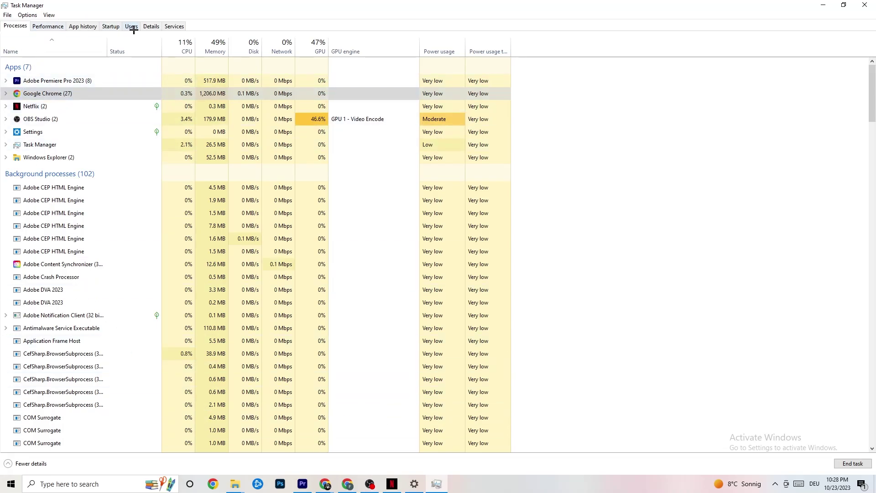
{"action": "left_click", "coordinate": [151, 26]}
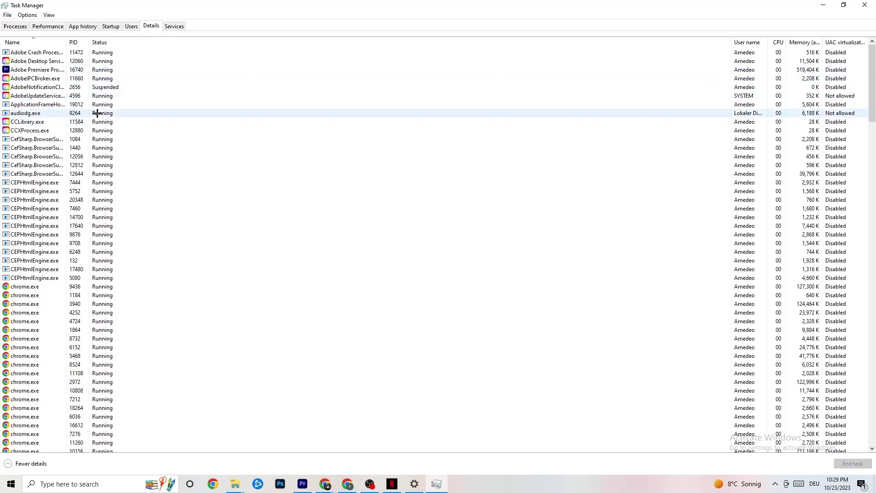
{"action": "right_click", "coordinate": [47, 71]}
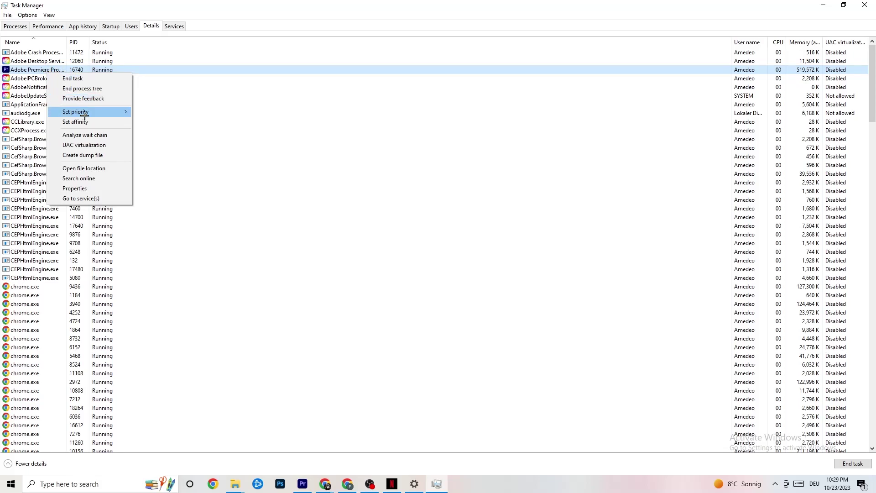
{"action": "mouse_move", "coordinate": [85, 116]}
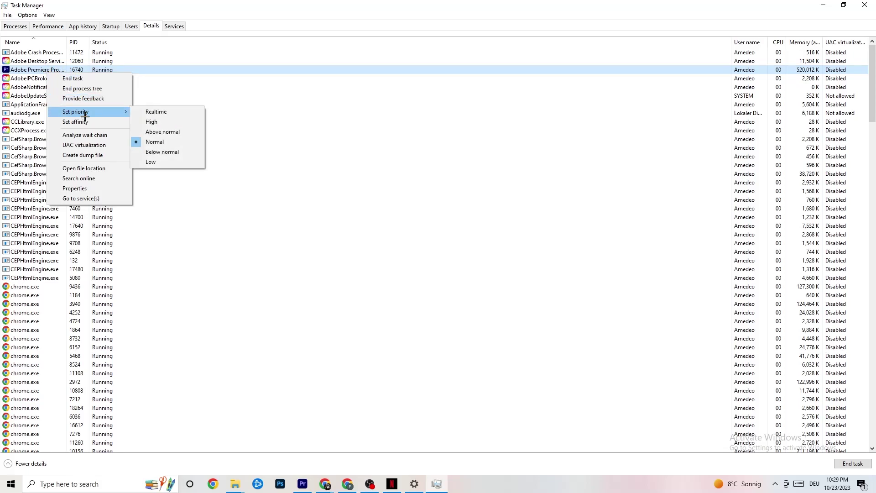
{"action": "left_click", "coordinate": [121, 109]}
{"action": "mouse_move", "coordinate": [122, 110]}
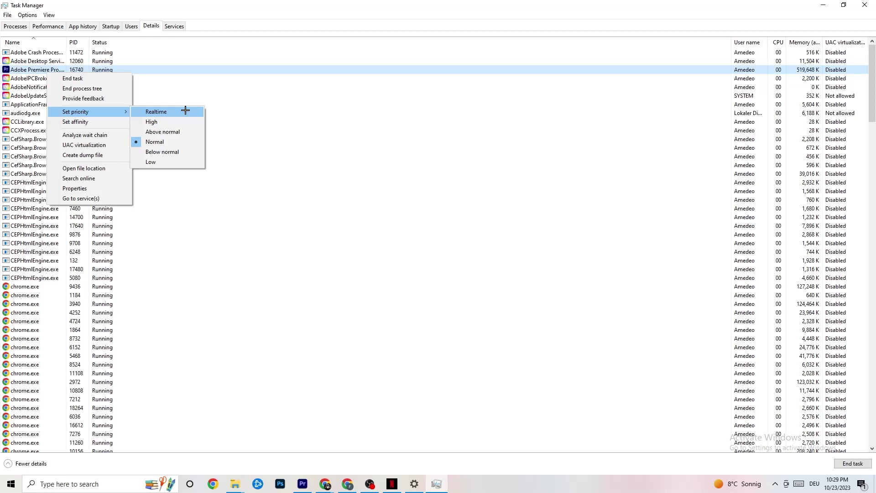
{"action": "left_click", "coordinate": [236, 96]}
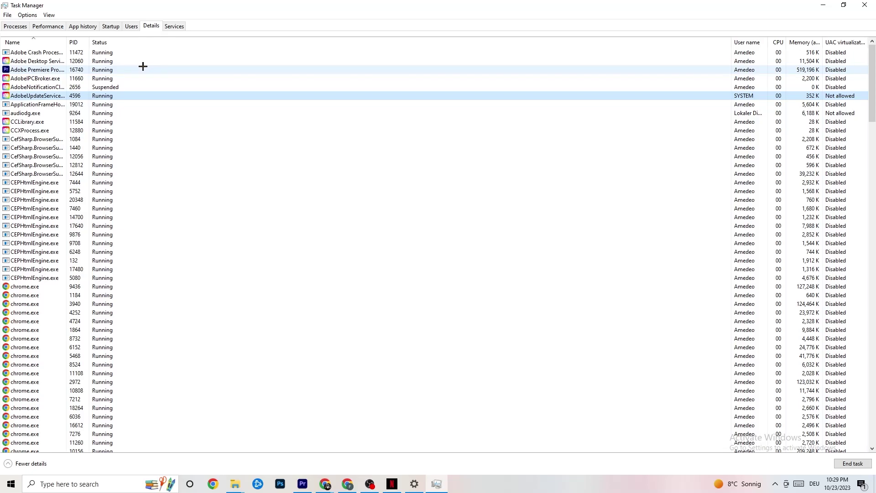
Review the Startup apps, leaving Razer Synapse enabled, and close Task Manager
{"action": "left_click", "coordinate": [111, 26]}
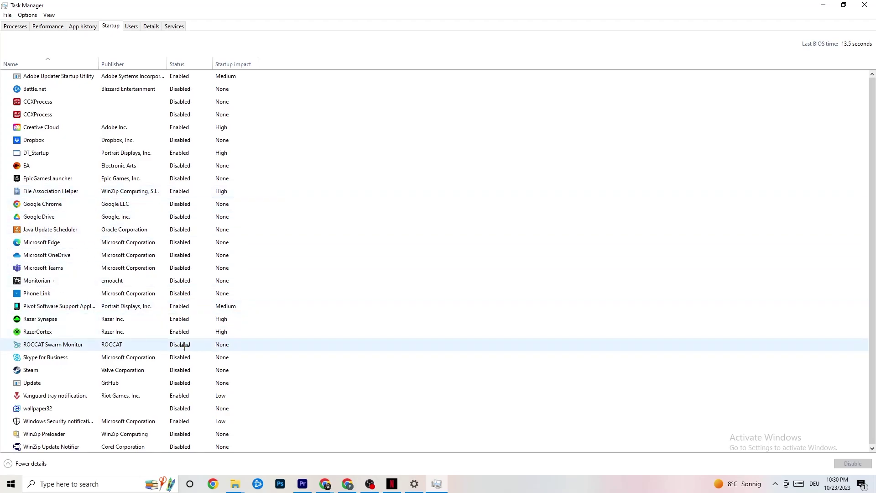
{"action": "right_click", "coordinate": [177, 319]}
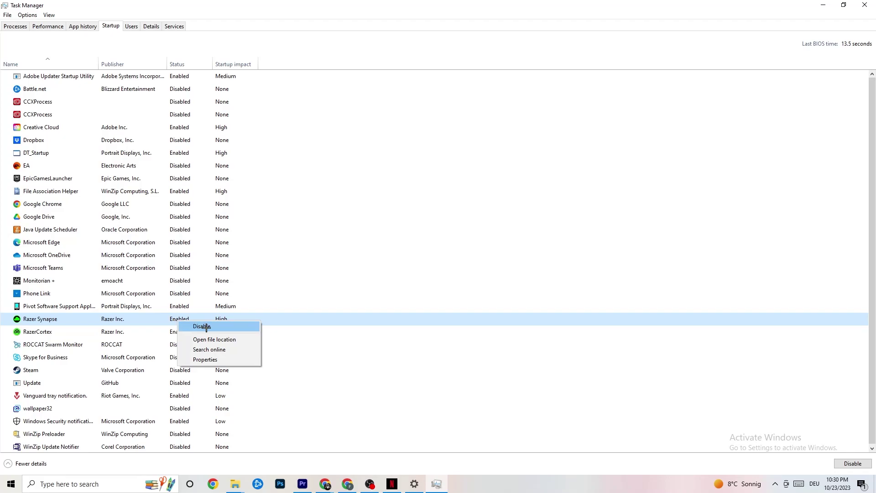
{"action": "left_click", "coordinate": [452, 46]}
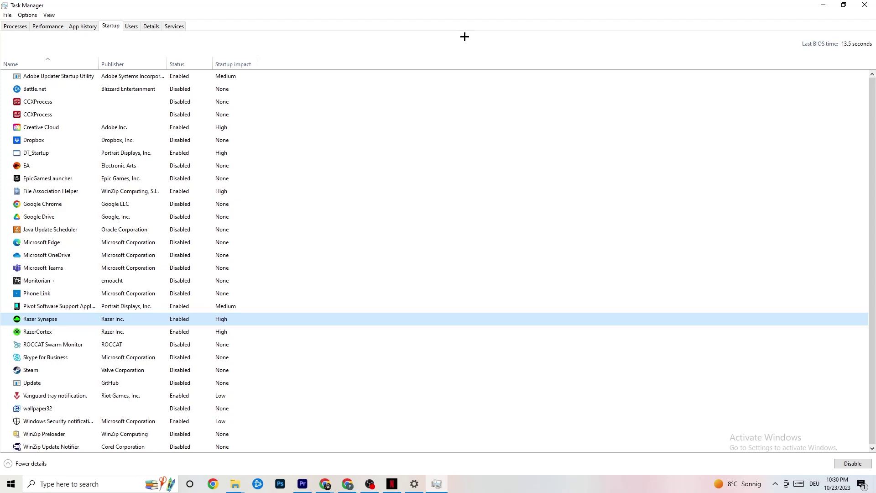
{"action": "left_click", "coordinate": [860, 3]}
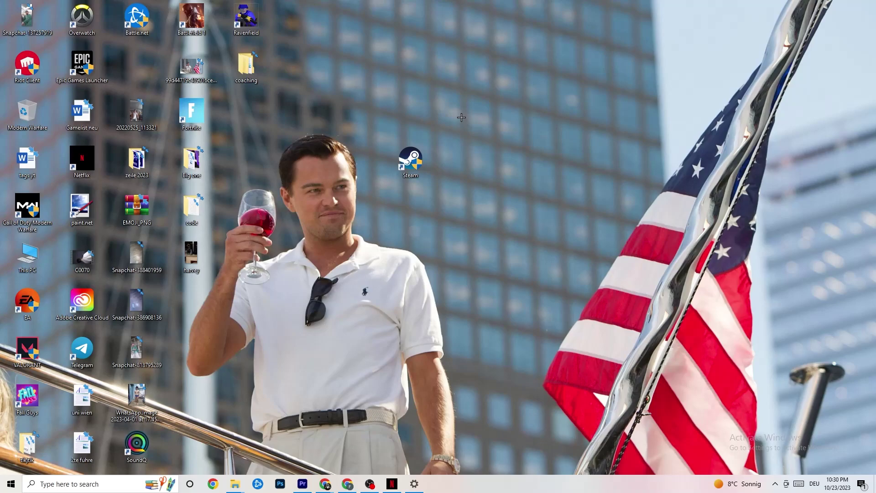
Open Windows Settings from the Start menu to the System Display page
{"action": "left_click", "coordinate": [11, 486]}
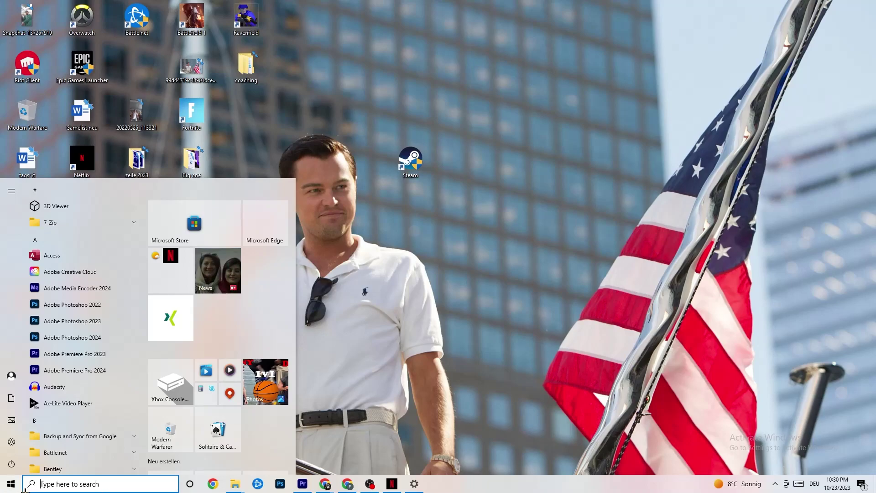
{"action": "left_click", "coordinate": [12, 442]}
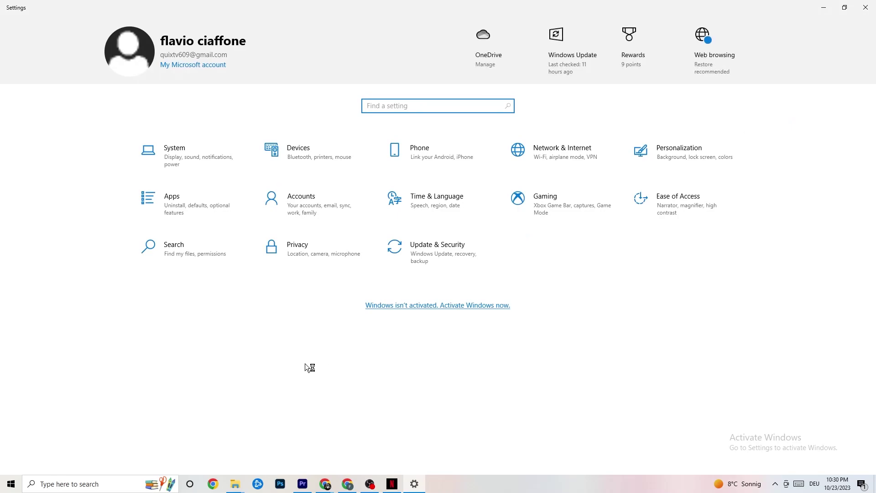
{"action": "left_click", "coordinate": [191, 154]}
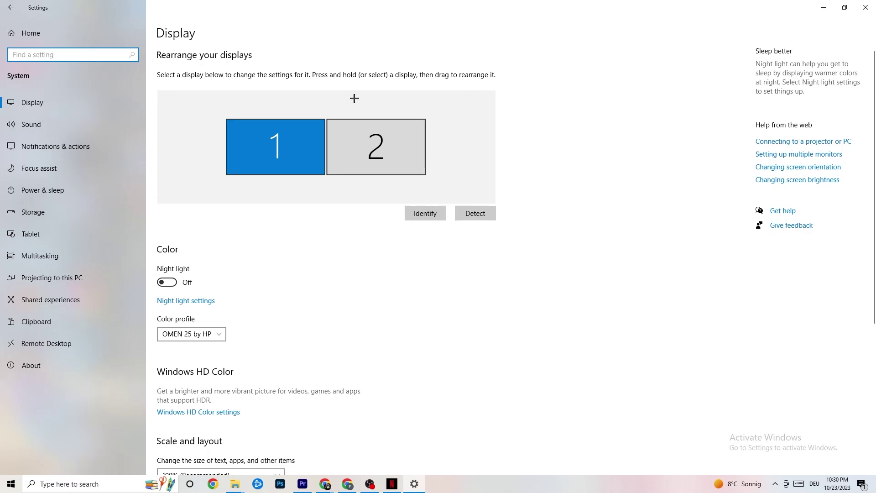
Keep the display scale at 100% (Recommended) and go to Power & sleep
{"action": "scroll", "coordinate": [426, 103], "scroll_direction": "down", "scroll_amount": 5}
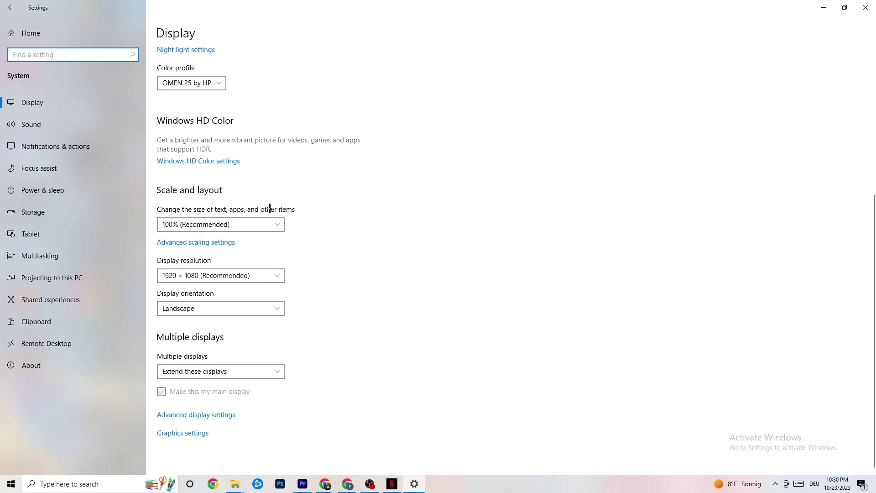
{"action": "left_click", "coordinate": [265, 224]}
{"action": "left_click", "coordinate": [345, 176]}
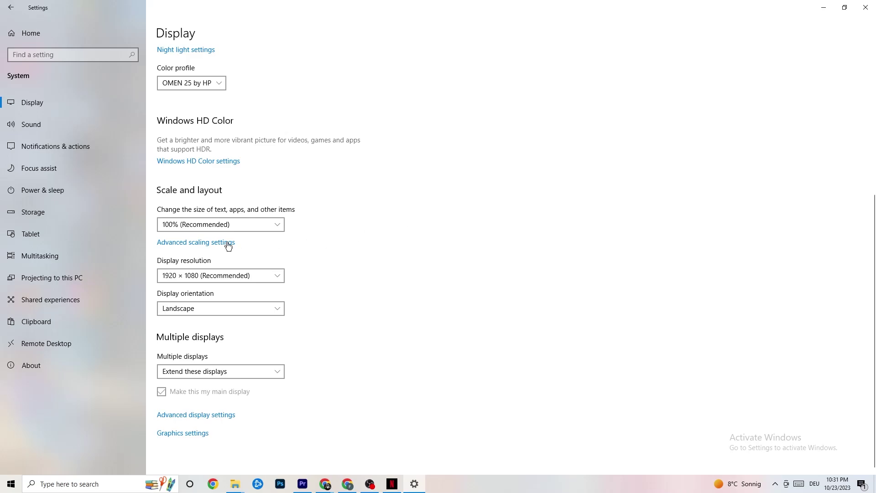
{"action": "left_click", "coordinate": [55, 187]}
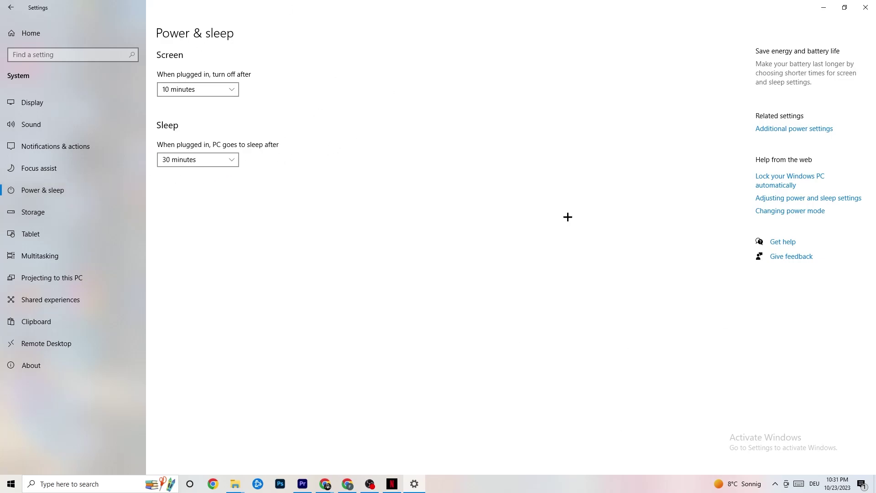
{"action": "left_click", "coordinate": [808, 129]}
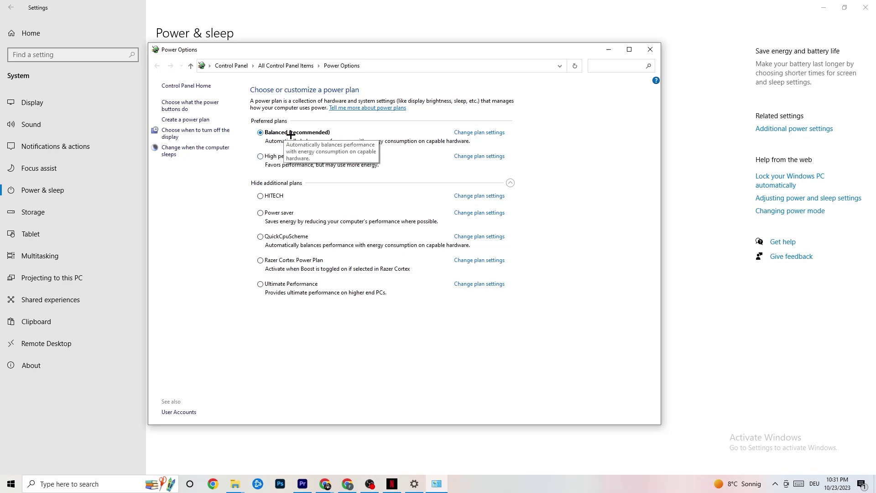
{"action": "left_click", "coordinate": [650, 49]}
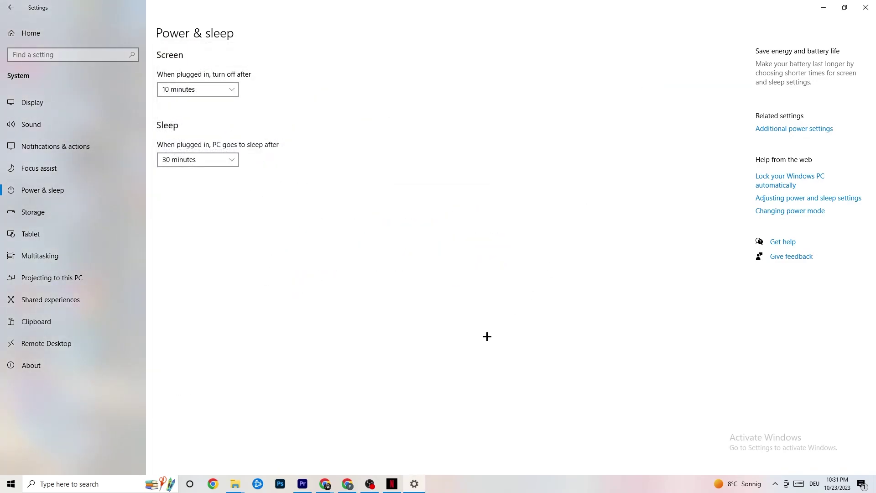
Confirm Storage Sense stays on with an Every week schedule, then return to Settings home
{"action": "left_click", "coordinate": [69, 215]}
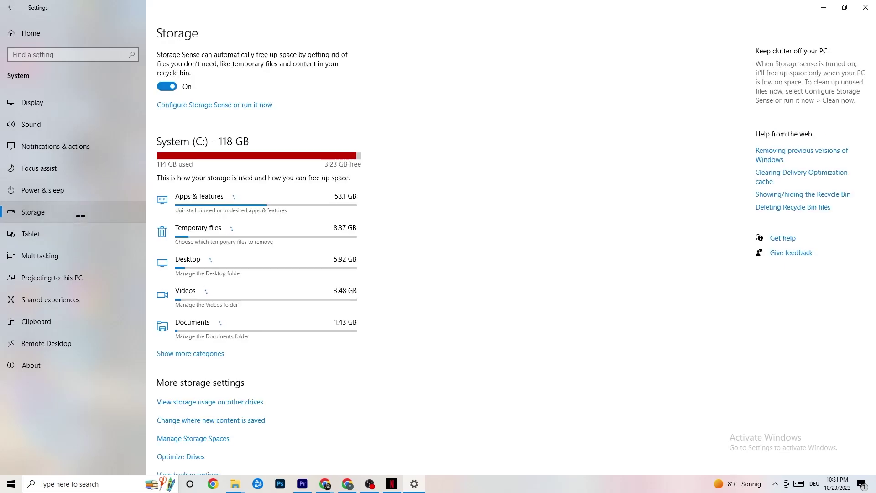
{"action": "left_click", "coordinate": [207, 105]}
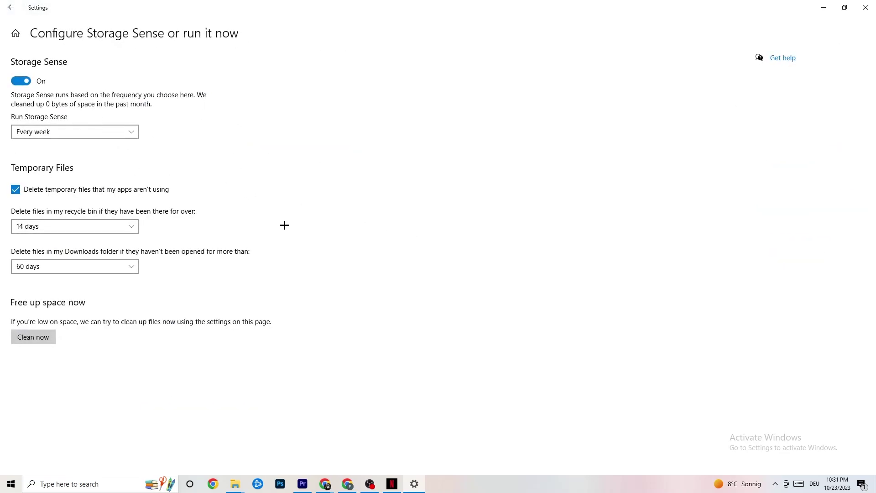
{"action": "left_click", "coordinate": [126, 136]}
{"action": "left_click", "coordinate": [109, 132]}
{"action": "left_click", "coordinate": [74, 134]}
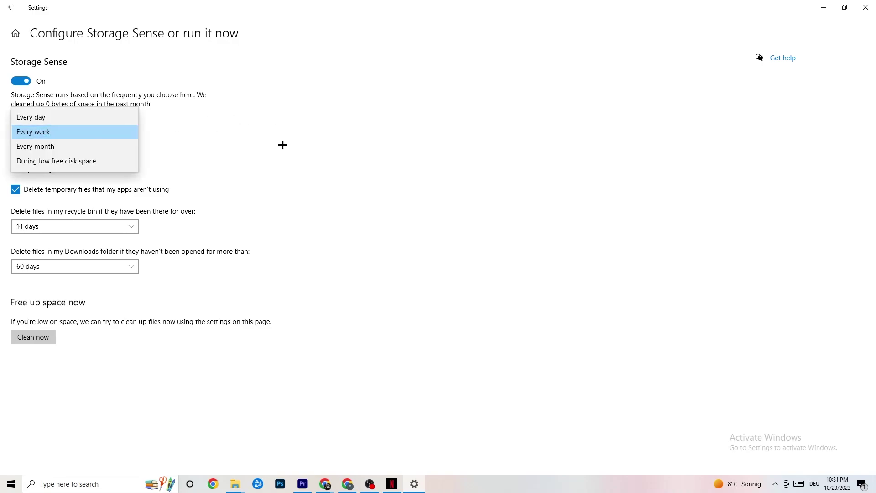
{"action": "left_click", "coordinate": [283, 144]}
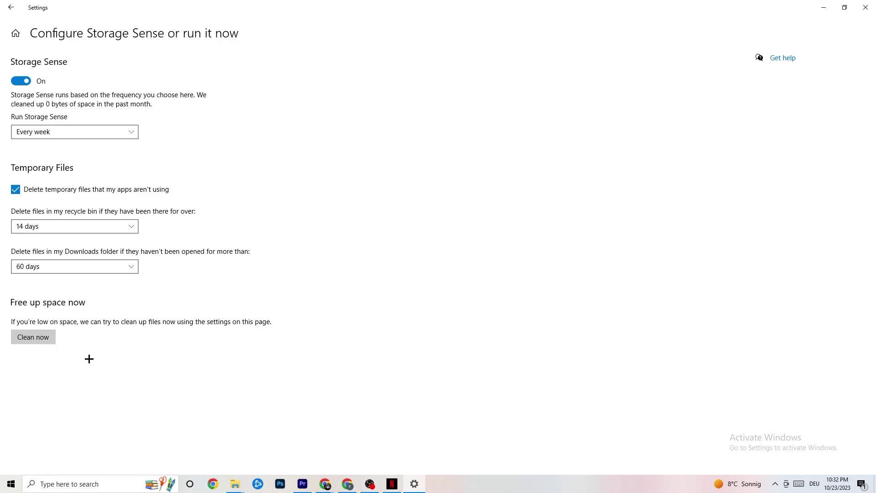
{"action": "left_click", "coordinate": [18, 6]}
{"action": "left_click", "coordinate": [17, 7]}
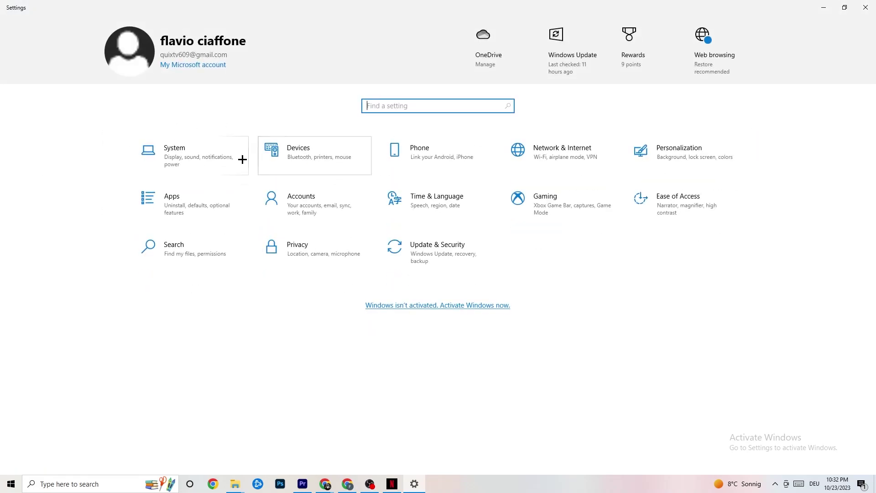
Check the Gaming captures and Game Mode pages, confirming Game Mode is On, then return home
{"action": "left_click", "coordinate": [582, 205]}
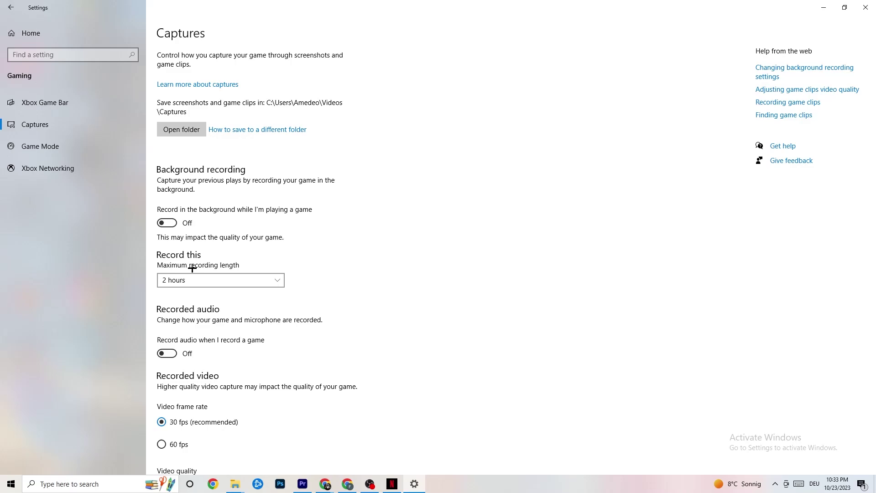
{"action": "left_click", "coordinate": [80, 146]}
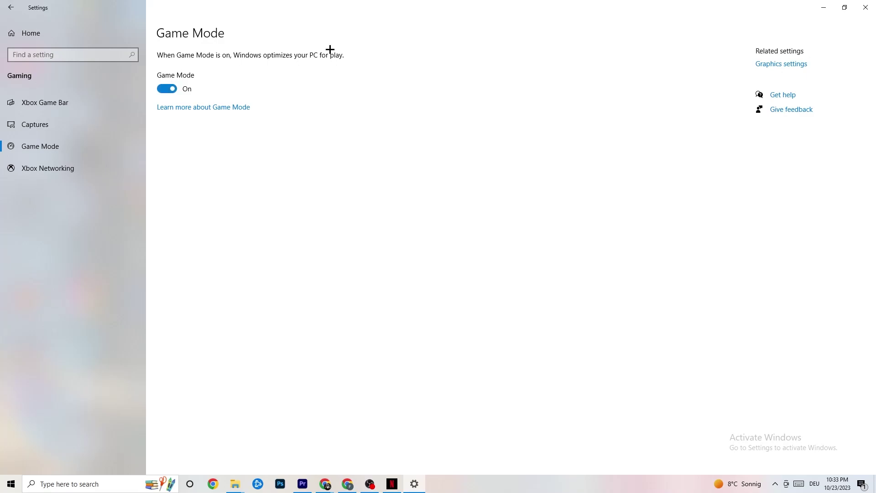
{"action": "left_click", "coordinate": [11, 7]}
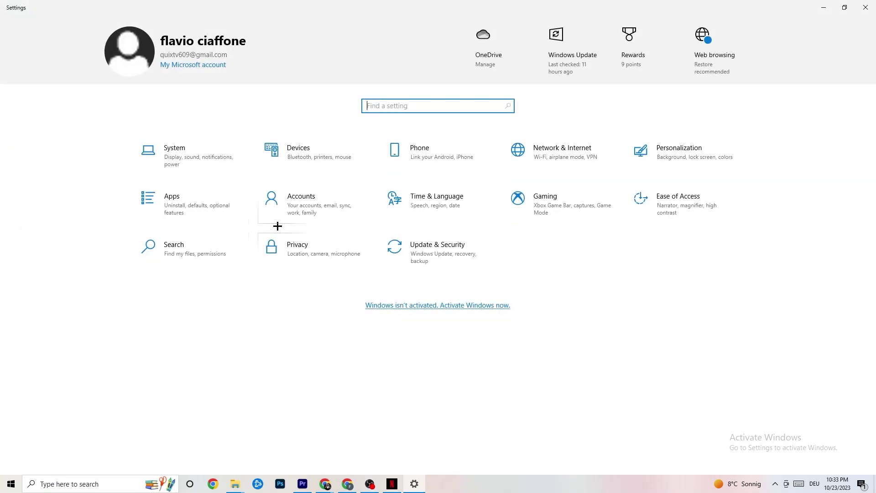
Verify Windows Update reports the PC up to date, after a look at Troubleshoot, then close Settings
{"action": "left_click", "coordinate": [460, 260]}
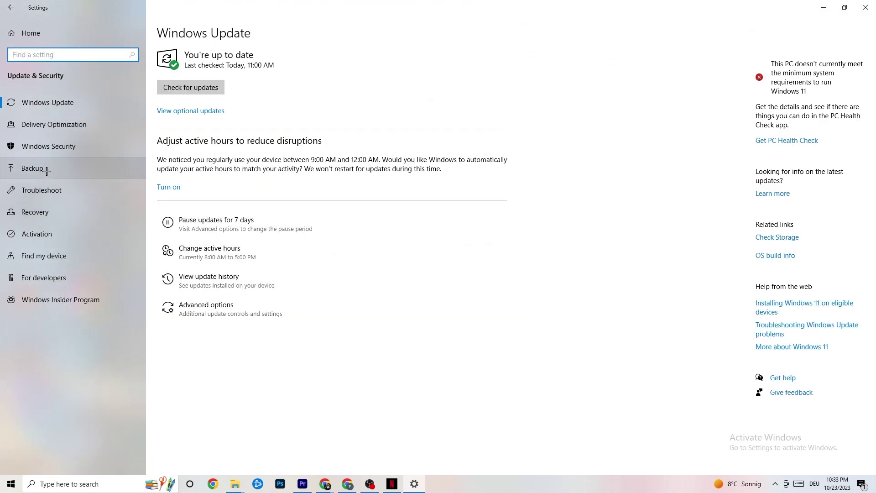
{"action": "left_click", "coordinate": [58, 189]}
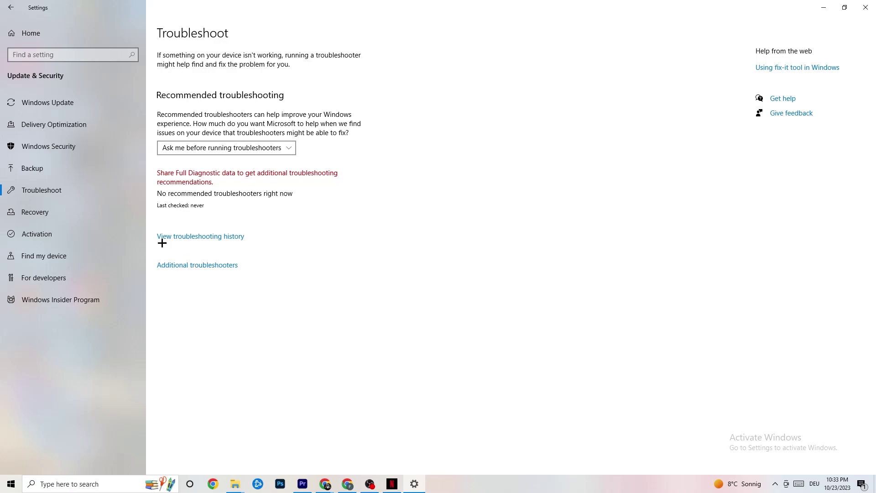
{"action": "left_click", "coordinate": [69, 103]}
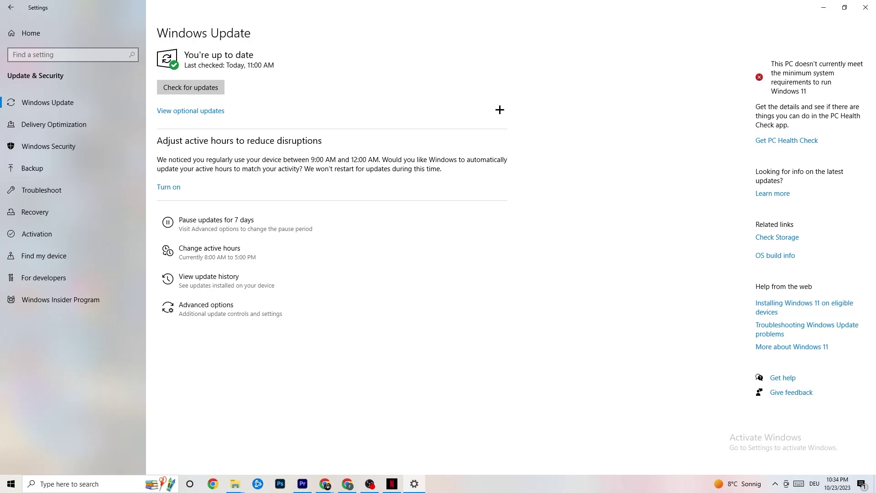
{"action": "left_click", "coordinate": [866, 7]}
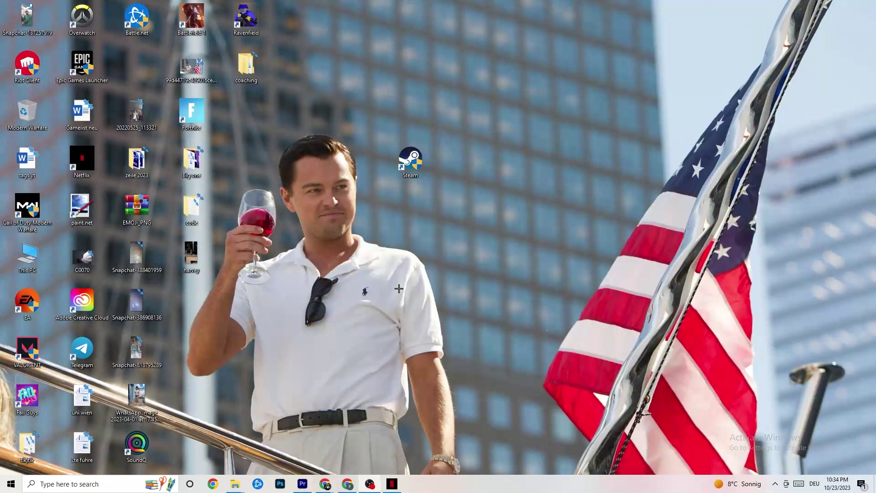